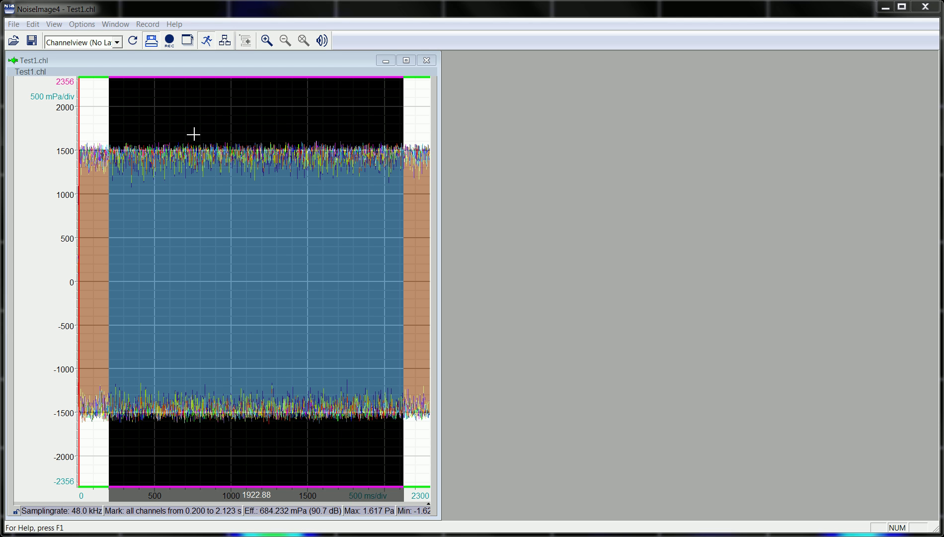
# Step: Create the 2D acoustic photo Test1_Photo2D.aph and switch its colour scale to relative
pyautogui.rightClick(145, 122)
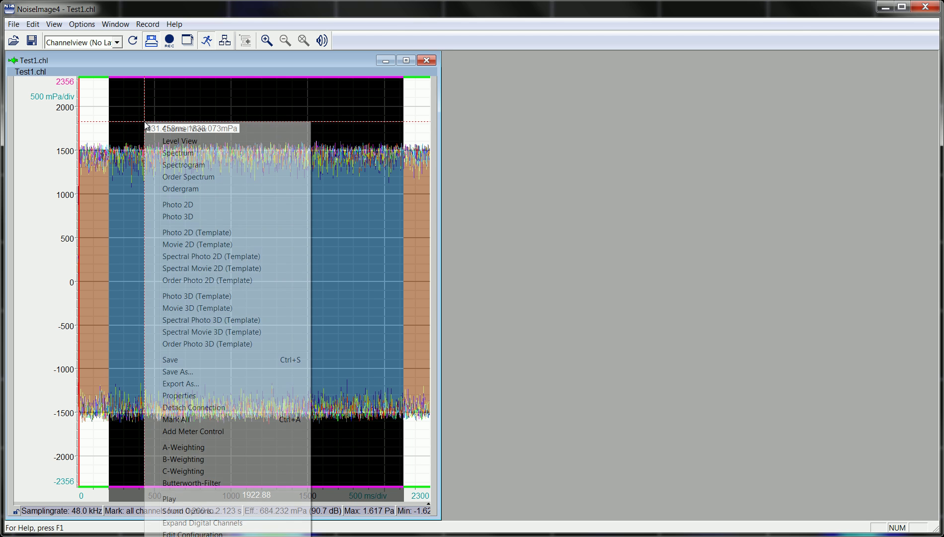
pyautogui.click(189, 204)
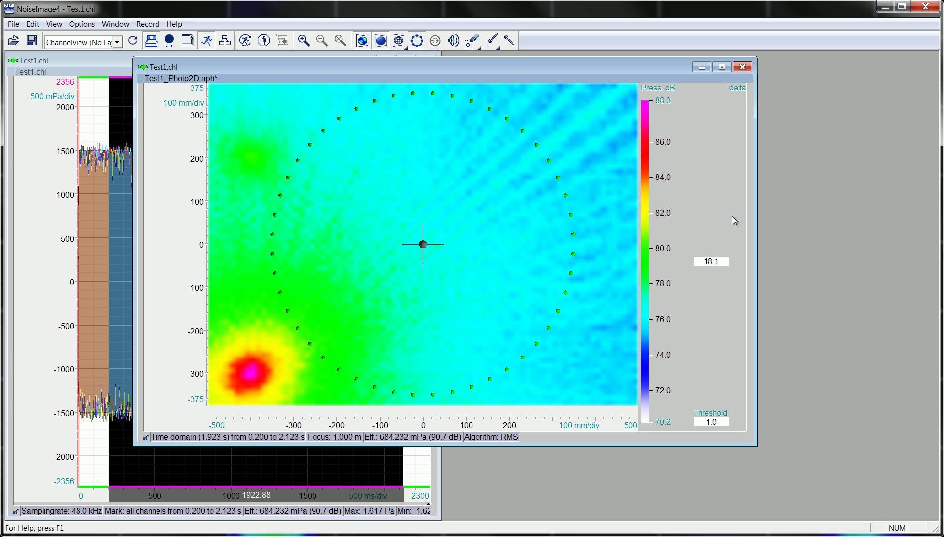
pyautogui.click(737, 89)
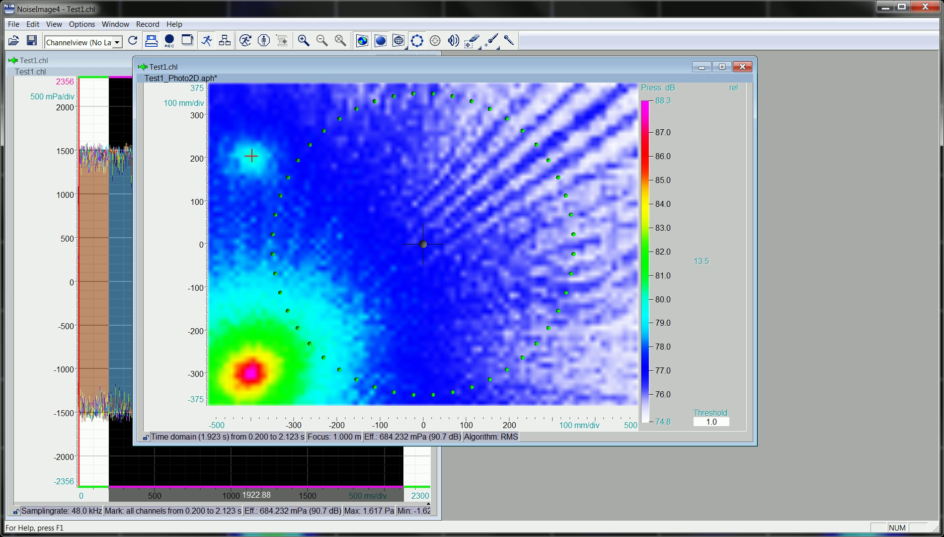
# Step: Select the tool for extracting the maximum within a marked region
pyautogui.moveTo(310, 73); pyautogui.dragTo(369, 96)
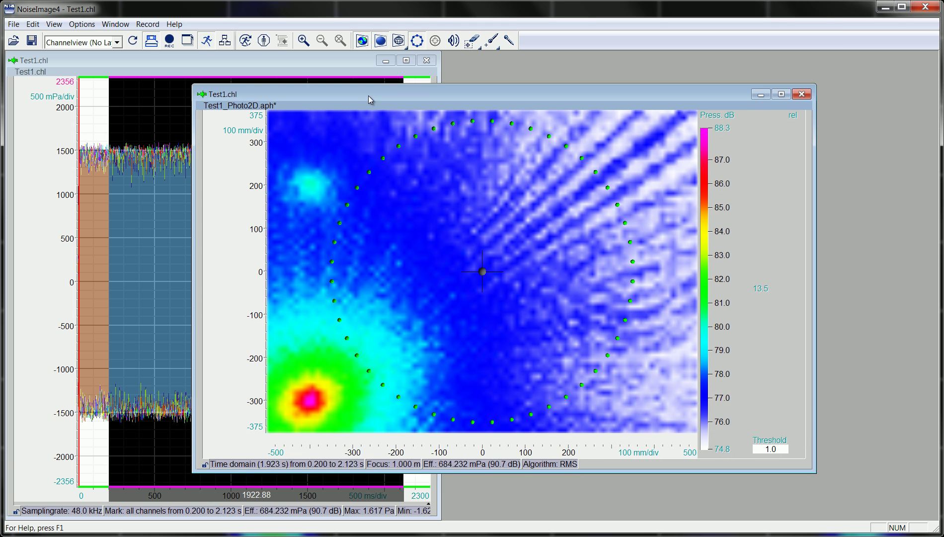
pyautogui.click(475, 47)
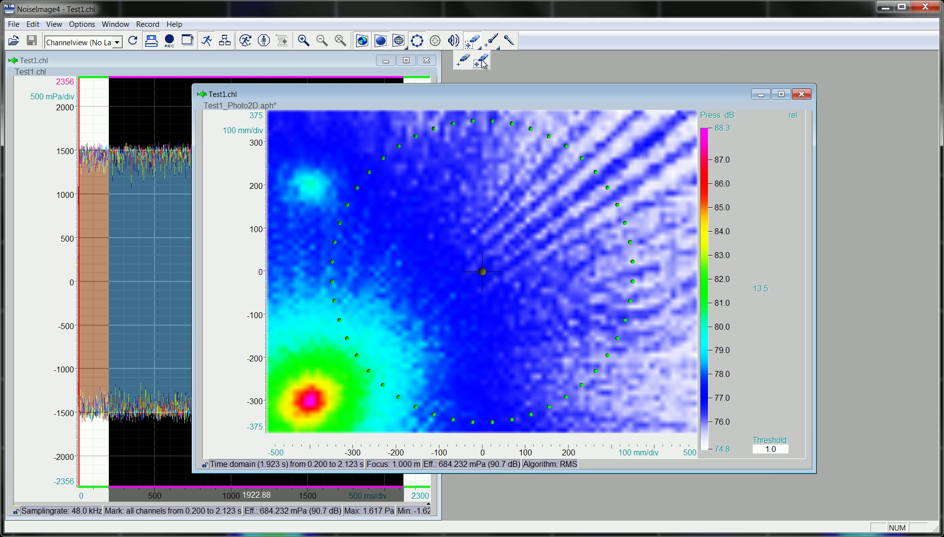
pyautogui.click(482, 63)
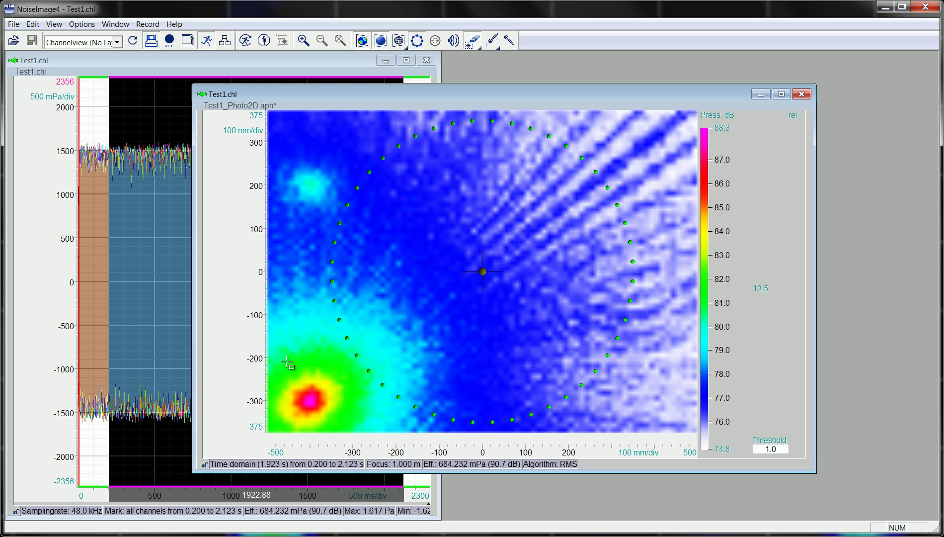
# Step: Extract the lower-left, upper-left and upper-right hotspots from the acoustic photo in turn
pyautogui.moveTo(275, 361); pyautogui.dragTo(359, 429)
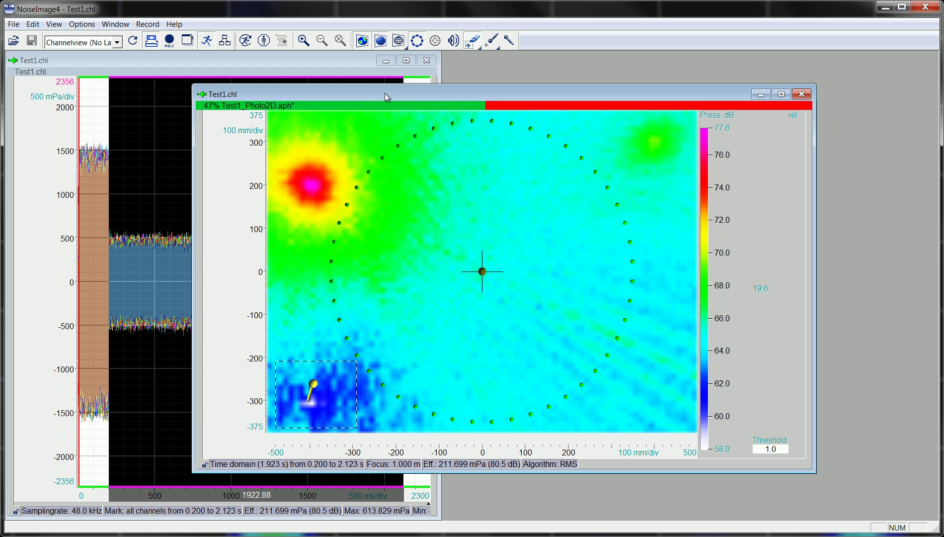
pyautogui.moveTo(384, 93); pyautogui.dragTo(497, 97)
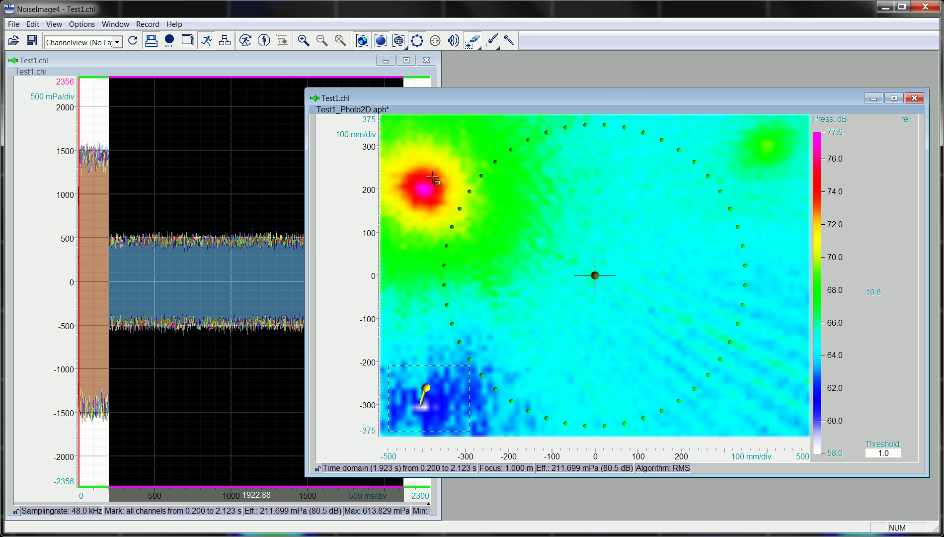
pyautogui.moveTo(388, 150); pyautogui.dragTo(475, 231)
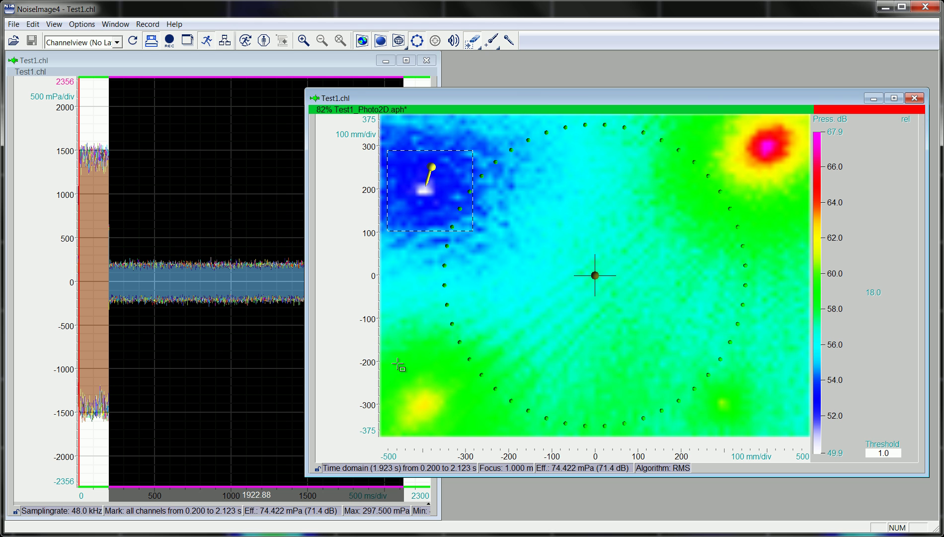
pyautogui.moveTo(394, 369); pyautogui.dragTo(468, 434)
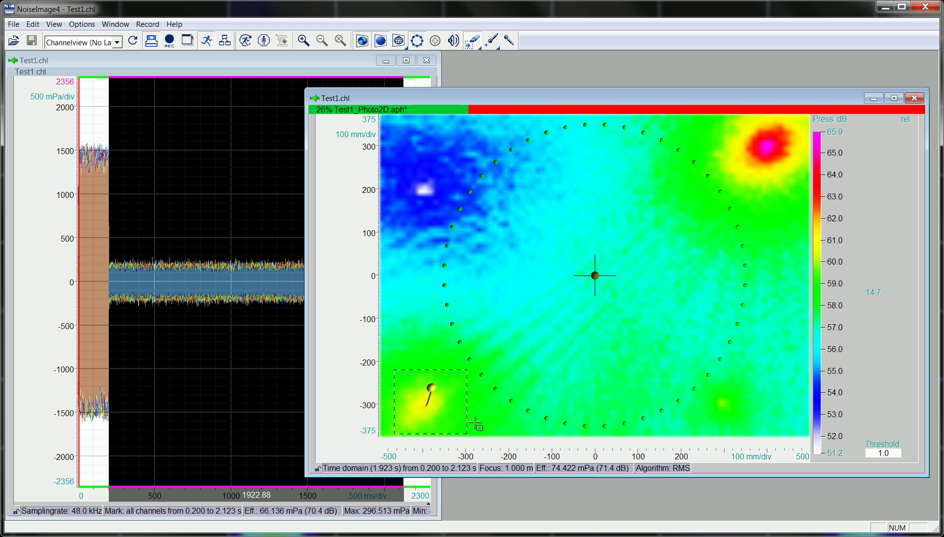
pyautogui.moveTo(391, 361); pyautogui.dragTo(467, 430)
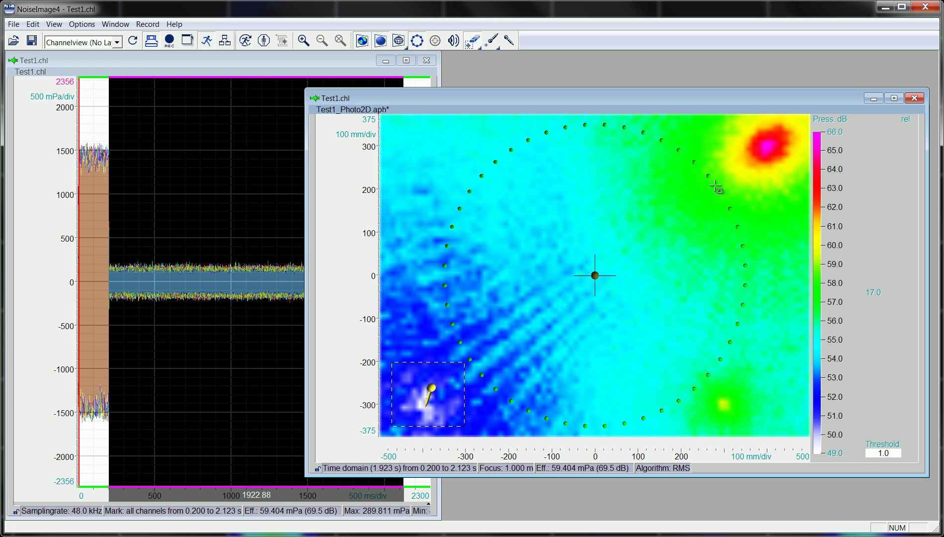
pyautogui.moveTo(717, 186)
pyautogui.mouseDown()
pyautogui.moveTo(748, 150)
pyautogui.moveTo(804, 122)
pyautogui.mouseUp()
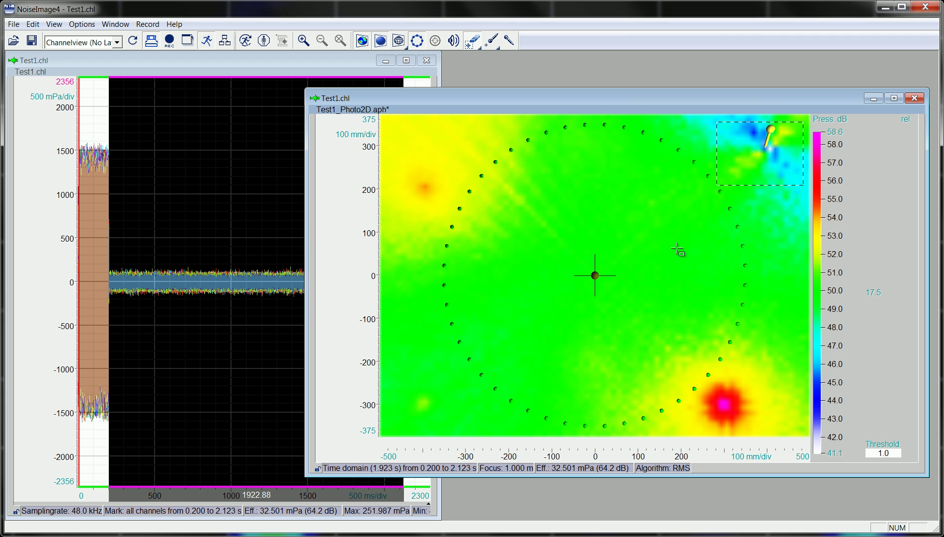
# Step: Close the photo without saving, undo the extractions, and bring up Test1_Photo2D.aph
pyautogui.click(915, 99)
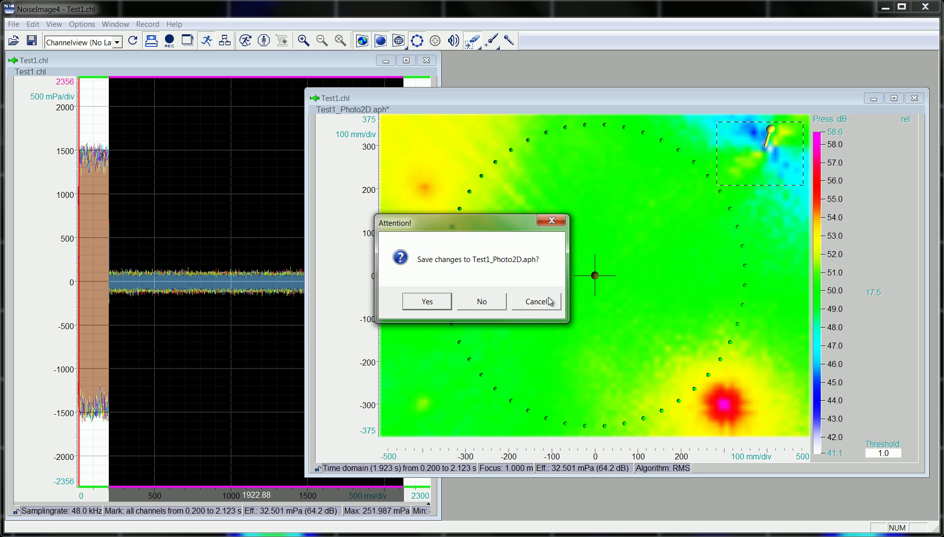
pyautogui.click(492, 302)
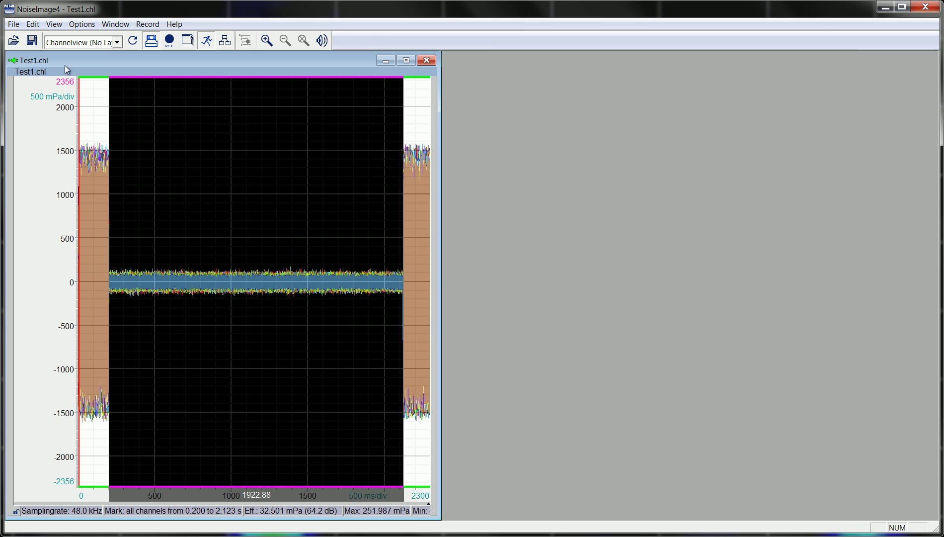
pyautogui.click(33, 24)
pyautogui.click(49, 38)
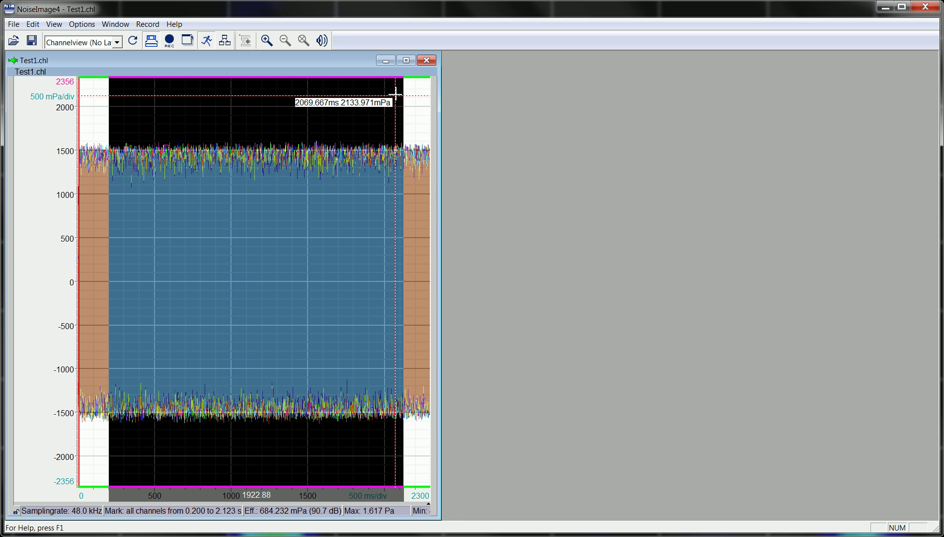
pyautogui.click(385, 61)
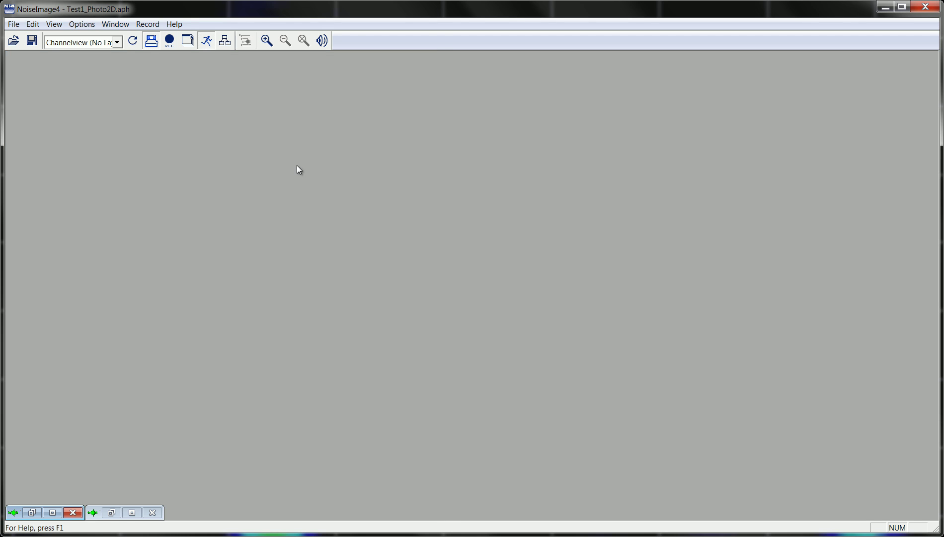
pyautogui.click(32, 513)
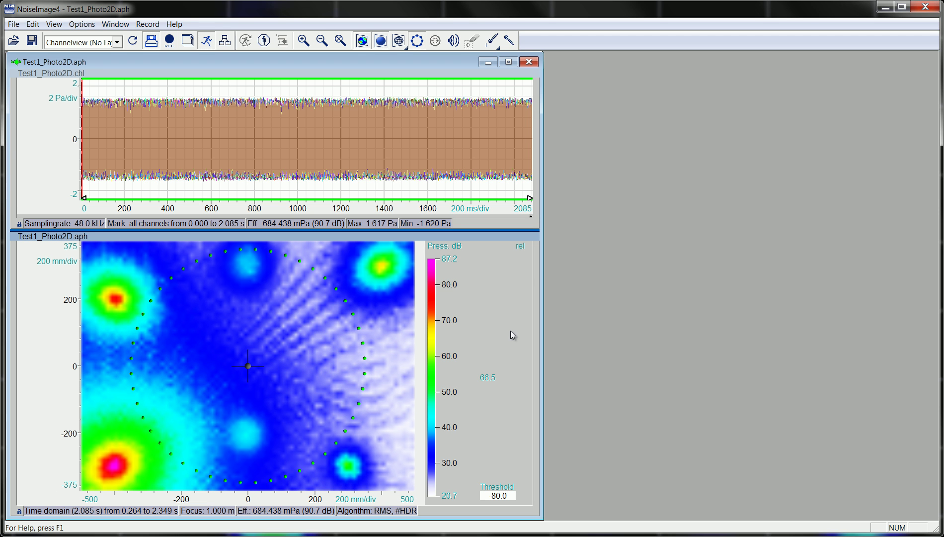
pyautogui.moveTo(540, 266); pyautogui.dragTo(539, 267)
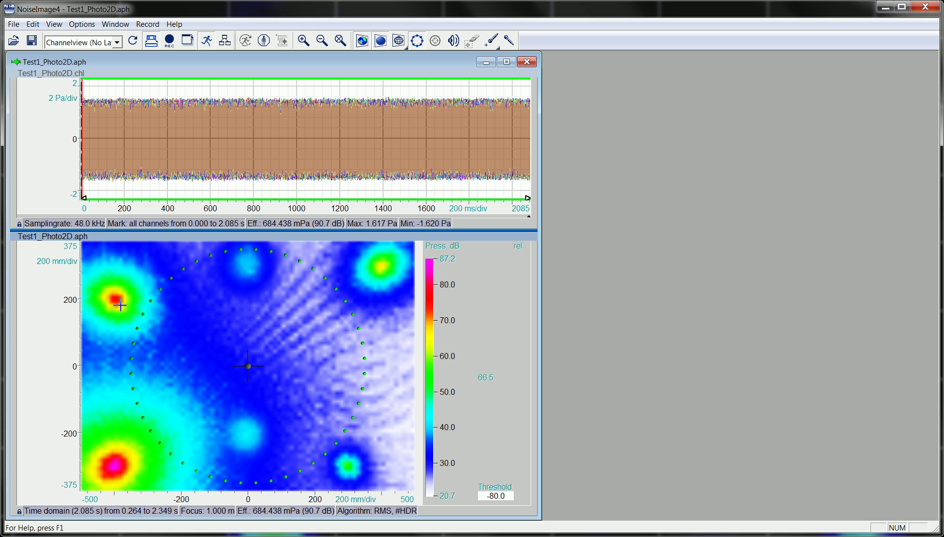
pyautogui.doubleClick(293, 301)
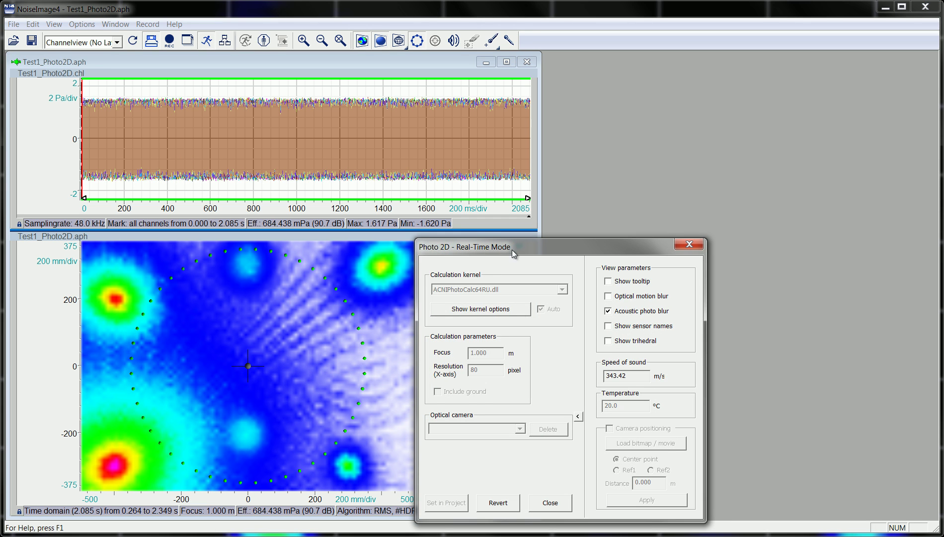
pyautogui.moveTo(512, 250); pyautogui.dragTo(572, 134)
pyautogui.click(541, 196)
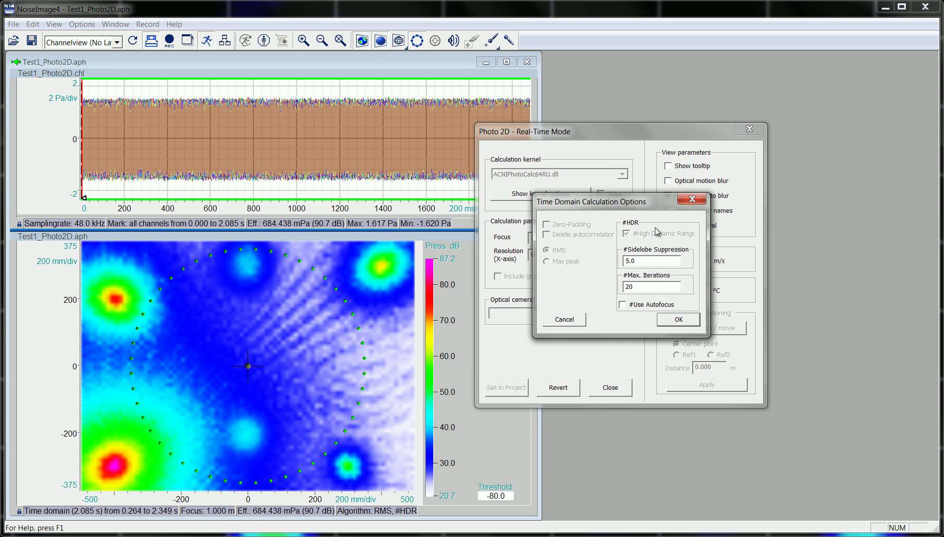
pyautogui.moveTo(630, 204); pyautogui.dragTo(623, 203)
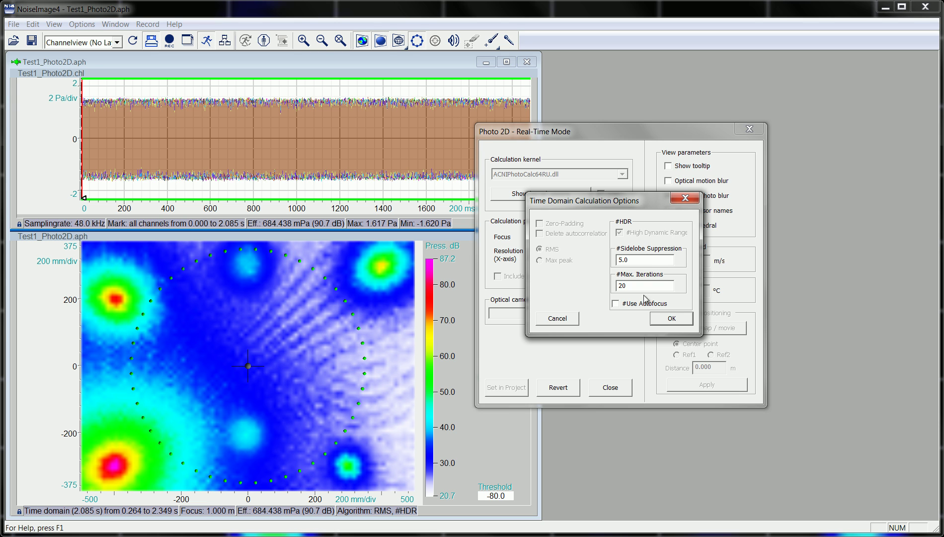
pyautogui.click(670, 320)
pyautogui.click(750, 130)
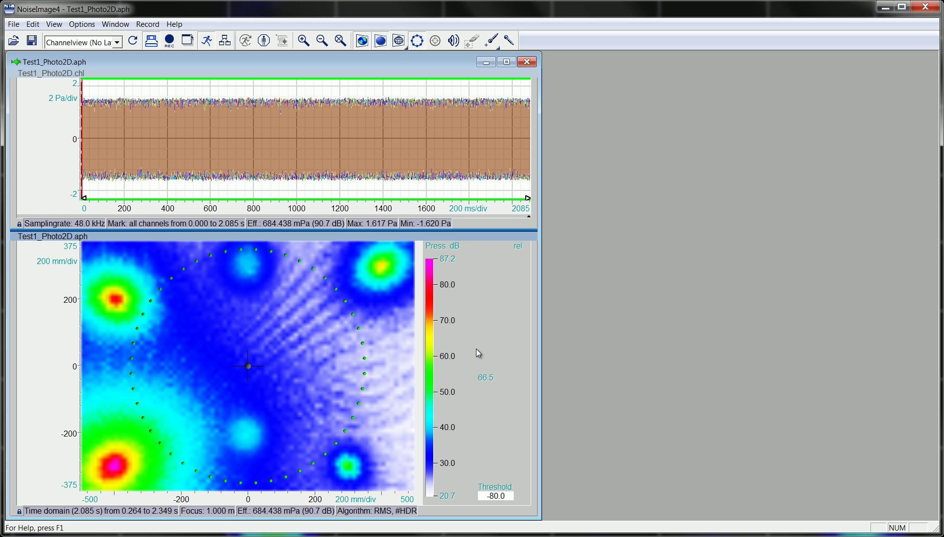
# Step: Activate the 'Listen into the acoustic image' tool
pyautogui.click(509, 40)
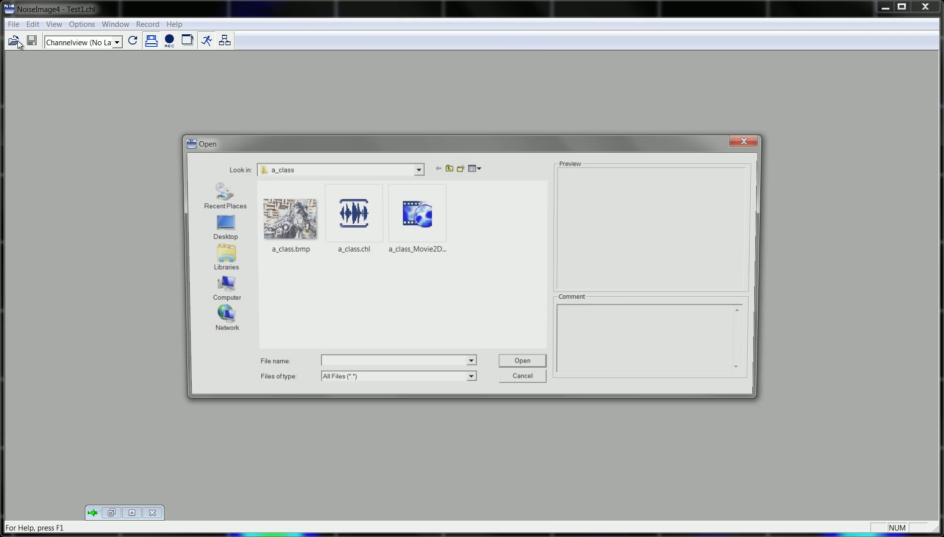
# Step: Open a_class.chl, mark 2.179–2.405 s, and compute the 2D photo a_class_Photo2D.aph
pyautogui.click(354, 214)
pyautogui.click(522, 366)
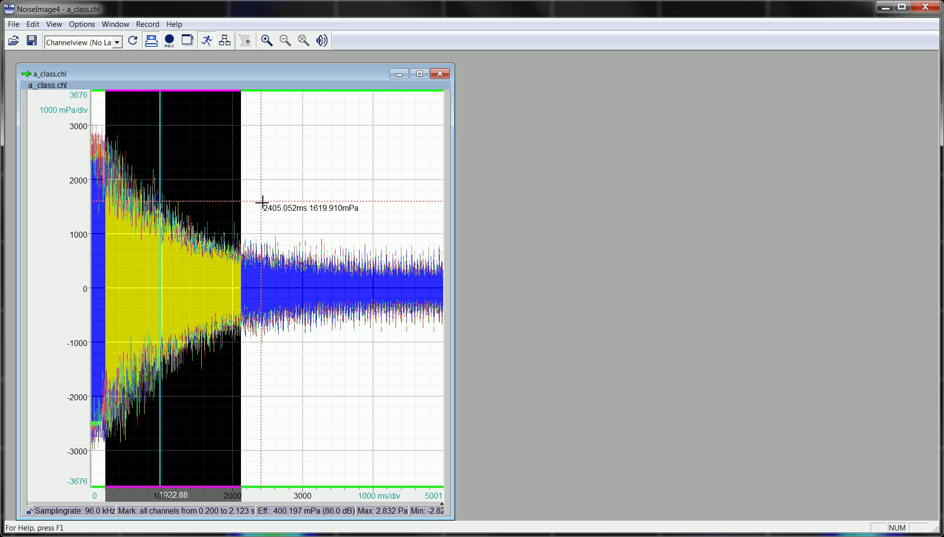
pyautogui.moveTo(262, 201); pyautogui.dragTo(245, 190)
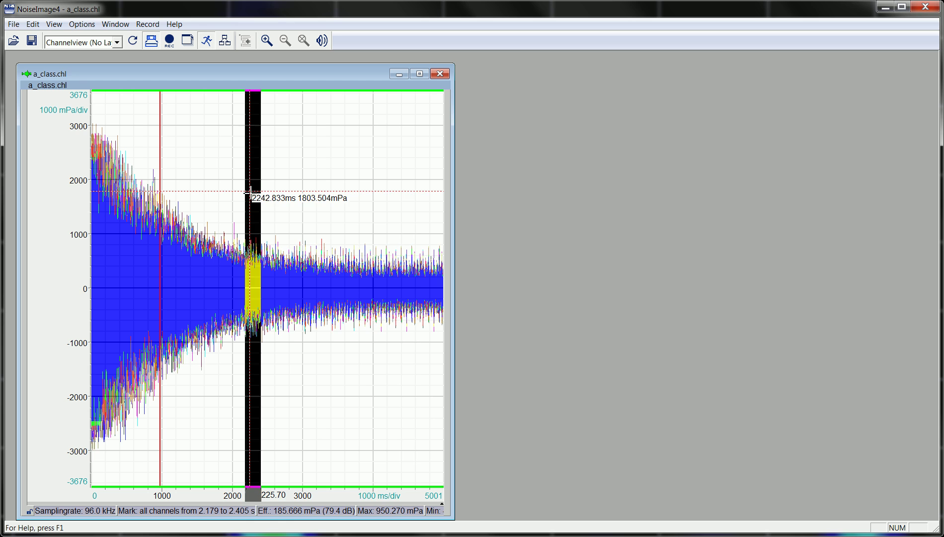
pyautogui.rightClick(252, 187)
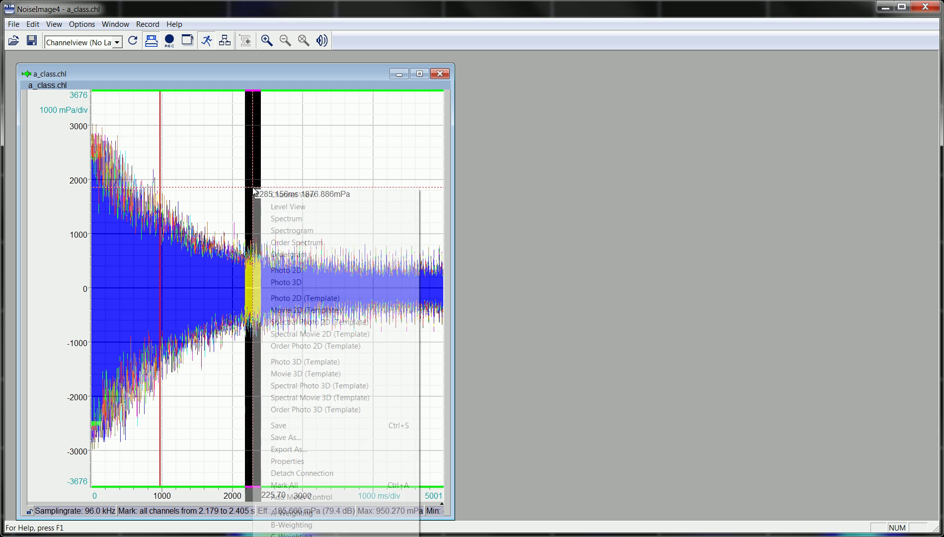
pyautogui.click(287, 272)
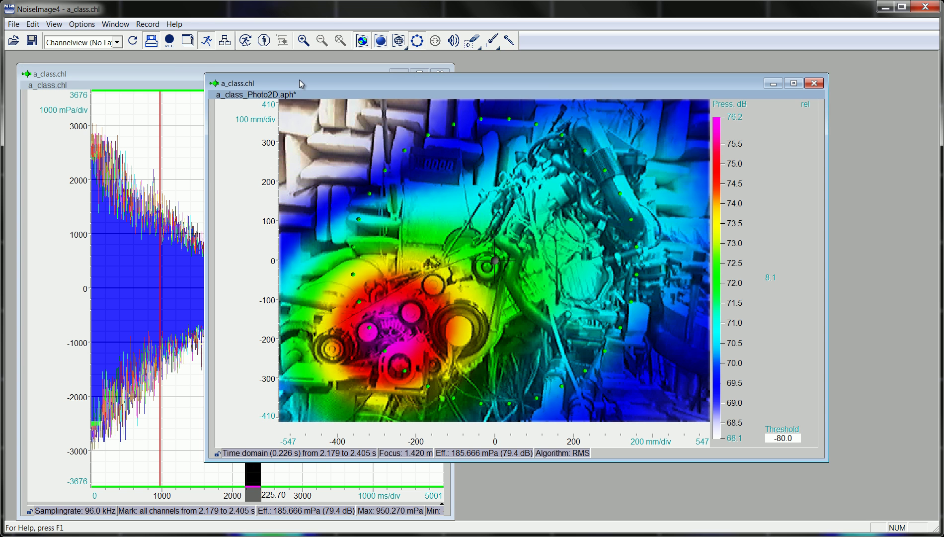
pyautogui.moveTo(299, 79); pyautogui.dragTo(363, 90)
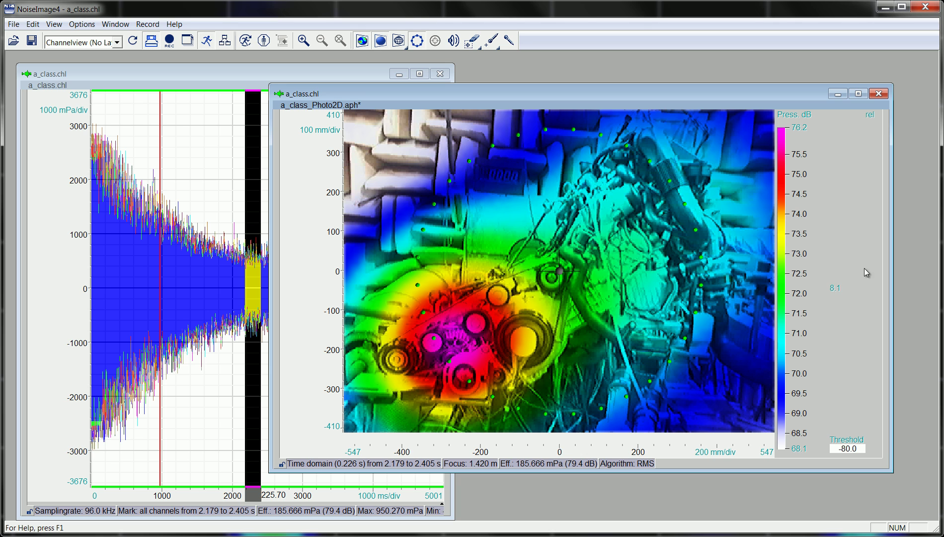
pyautogui.click(835, 287)
pyautogui.scroll(-3, 834, 287)
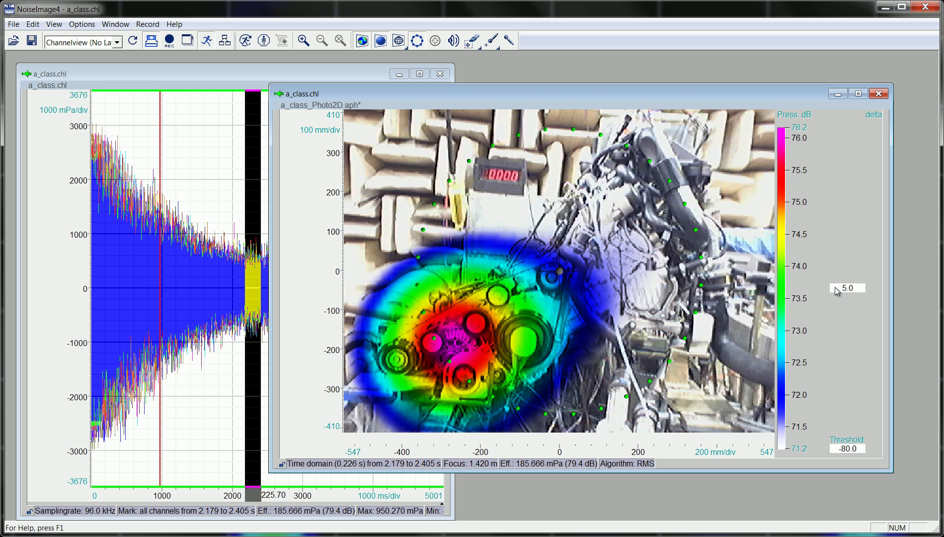
pyautogui.scroll(3, 810, 282)
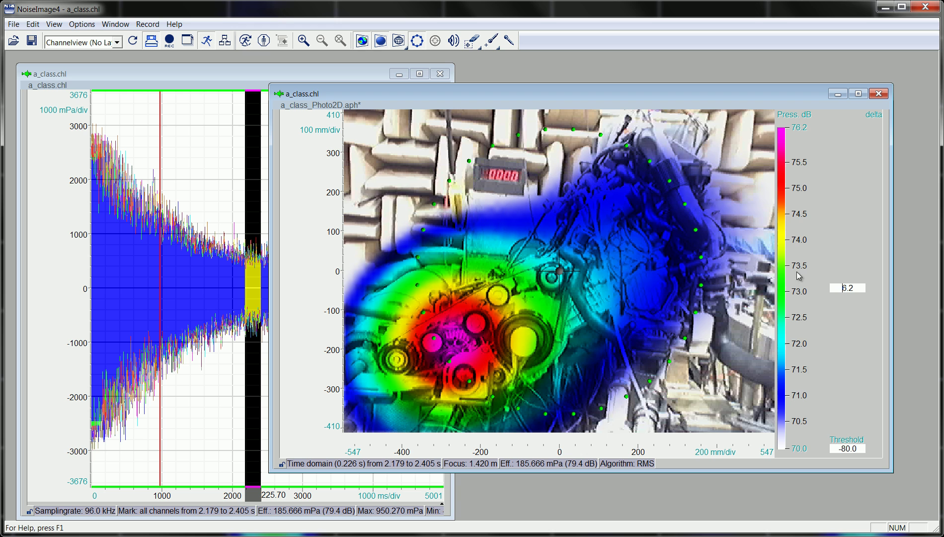
pyautogui.scroll(6, 856, 289)
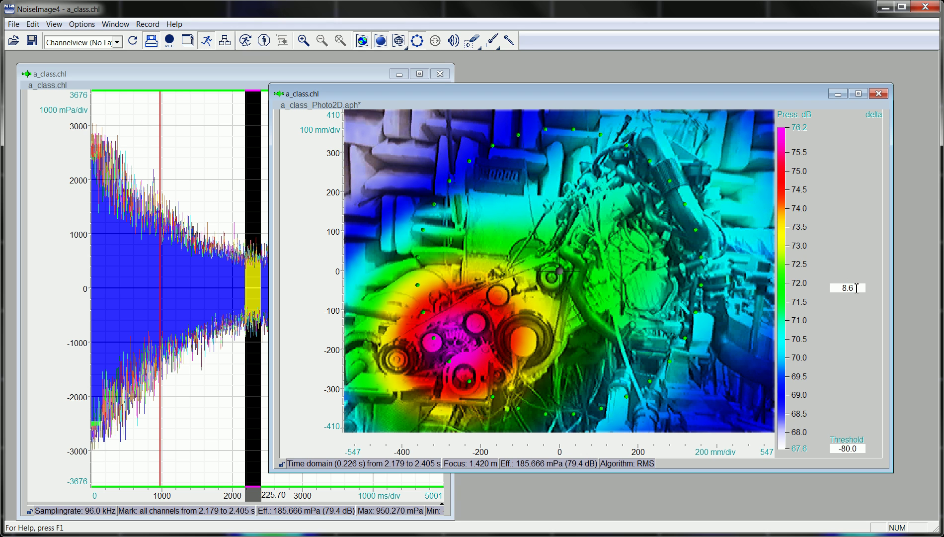
pyautogui.click(868, 116)
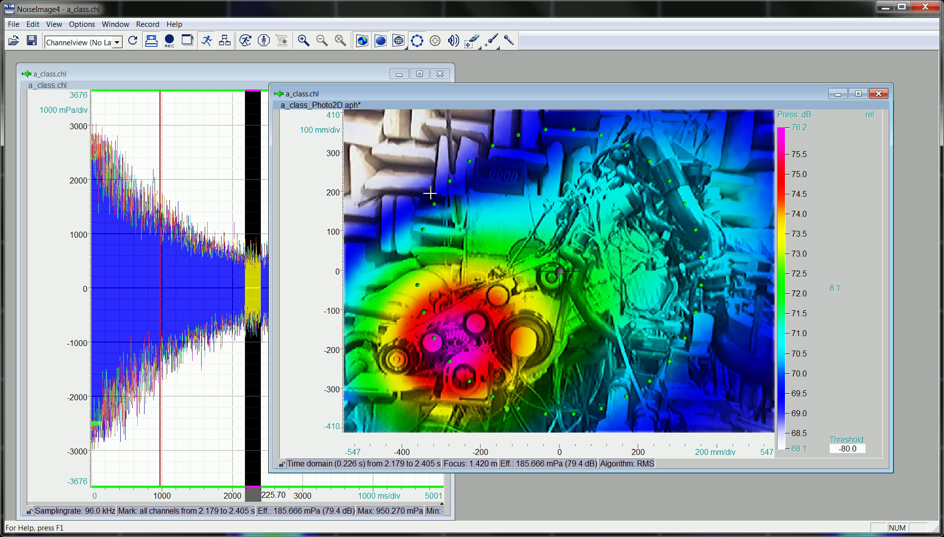
# Step: Enable #High Dynamic Range in the photo's kernel options and recalculate a_class_Photo2D.aph
pyautogui.doubleClick(456, 217)
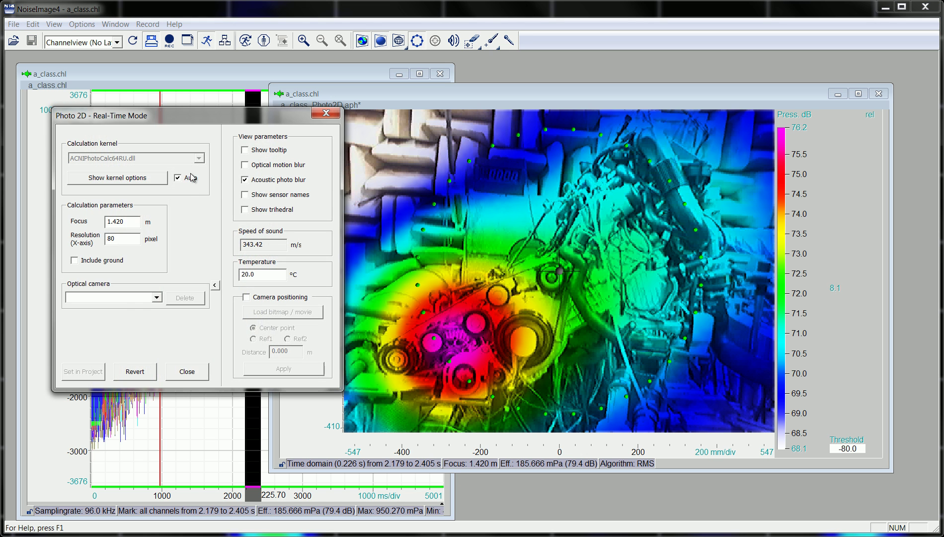
pyautogui.click(115, 179)
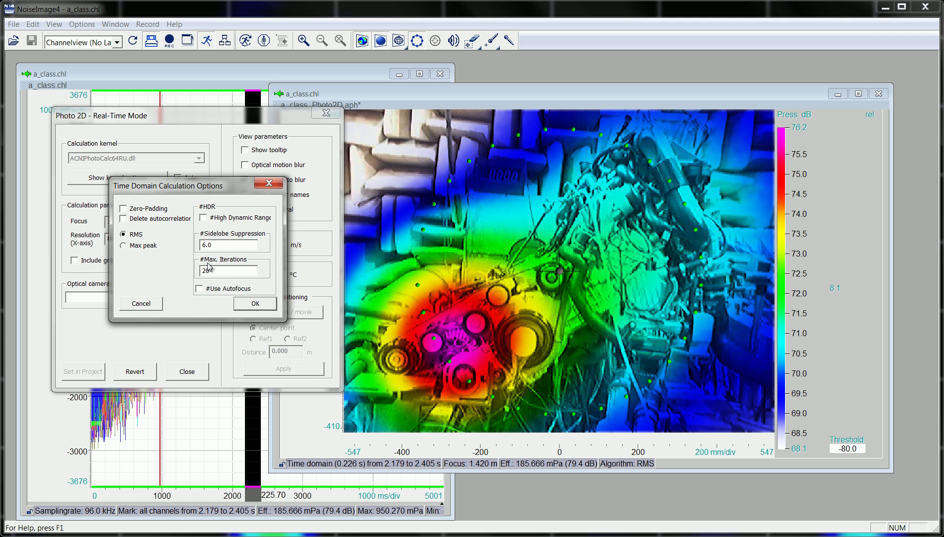
pyautogui.click(204, 219)
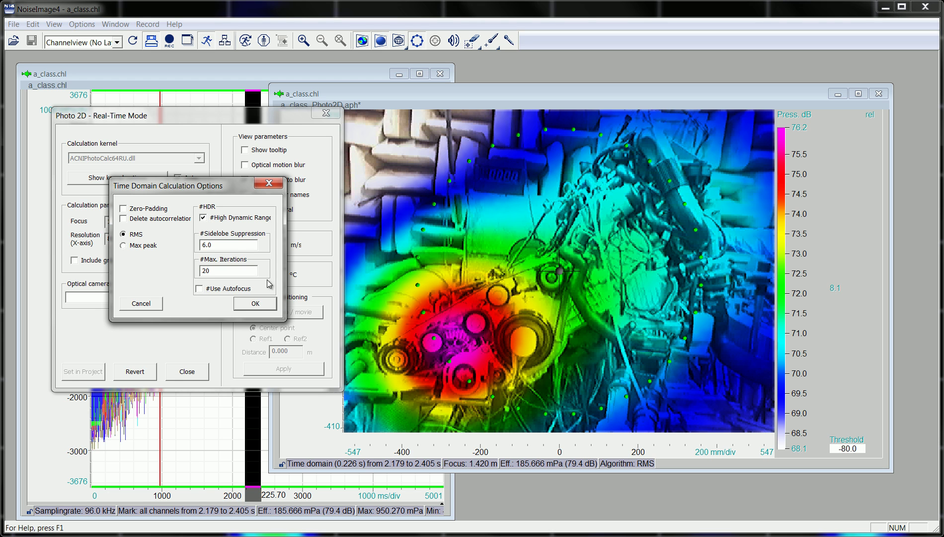
pyautogui.click(254, 305)
pyautogui.click(330, 116)
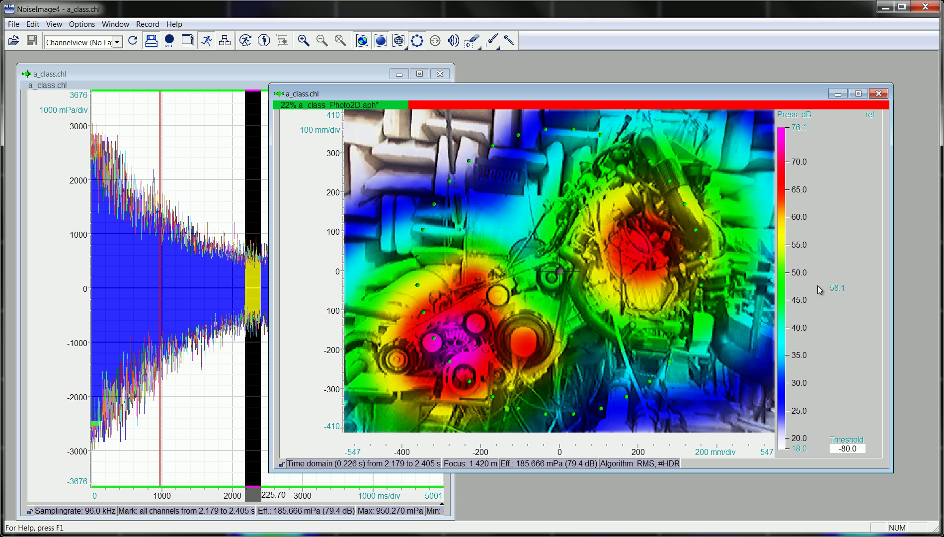
# Step: Set the colour scale to a 20.1 dB delta range, 56.0–76.1 dB
pyautogui.click(840, 288)
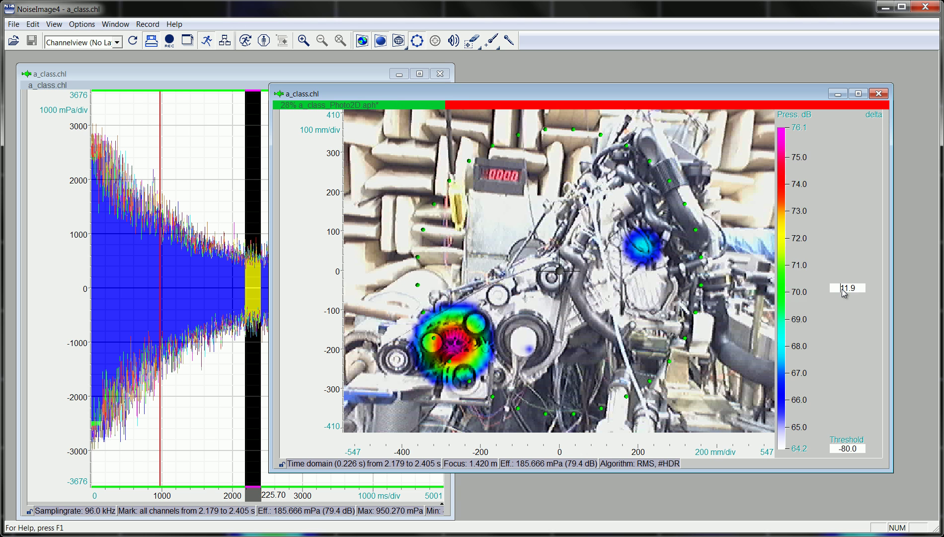
pyautogui.scroll(2, 843, 290)
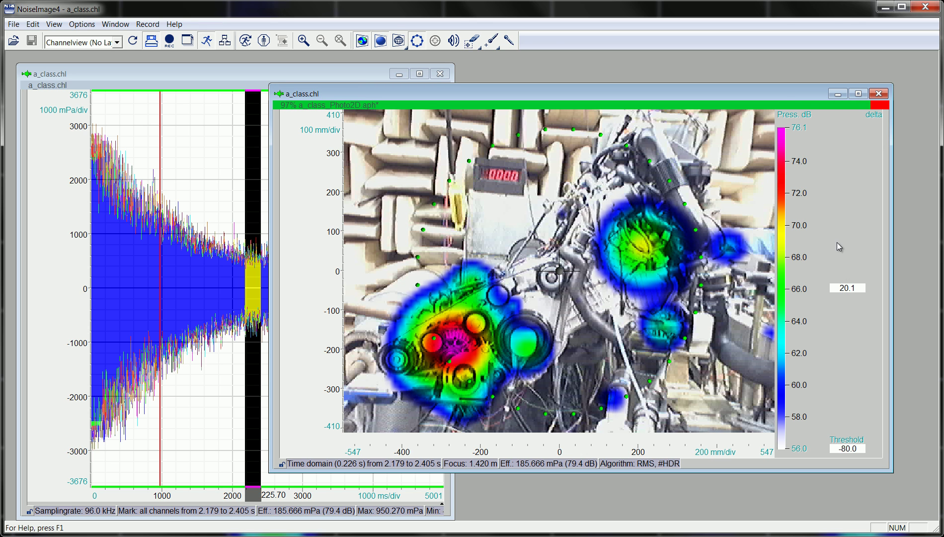
pyautogui.click(510, 43)
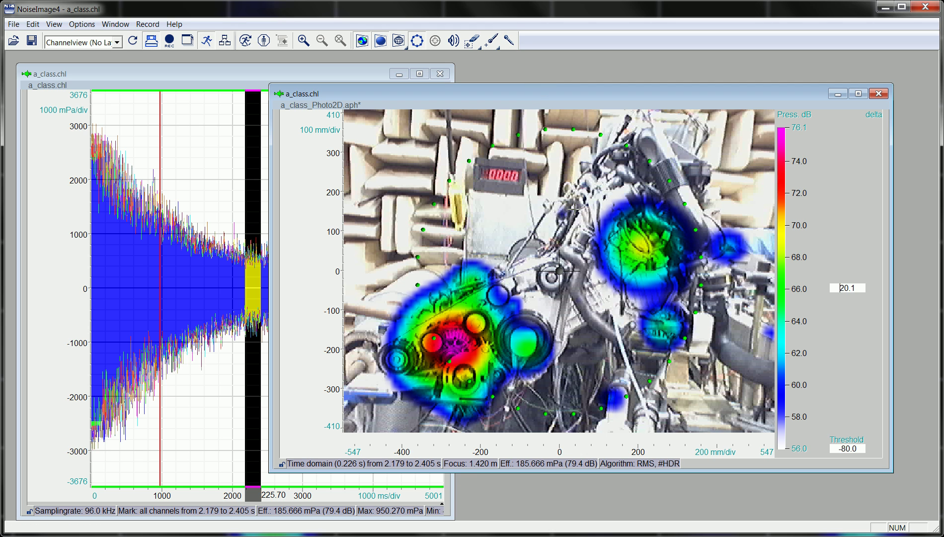
# Step: Untick #High Dynamic Range in the kernel options and recalculate the photo with plain RMS
pyautogui.doubleClick(576, 209)
pyautogui.click(134, 182)
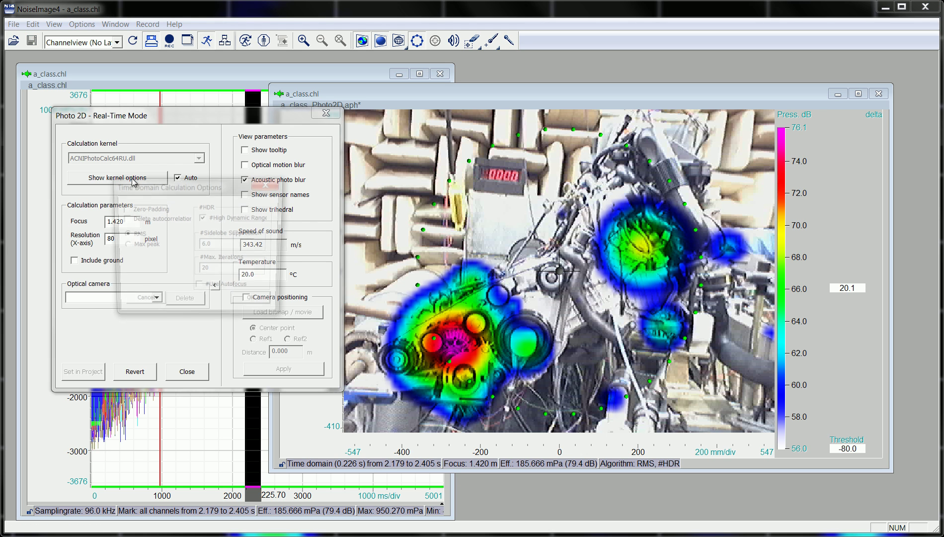
pyautogui.click(203, 218)
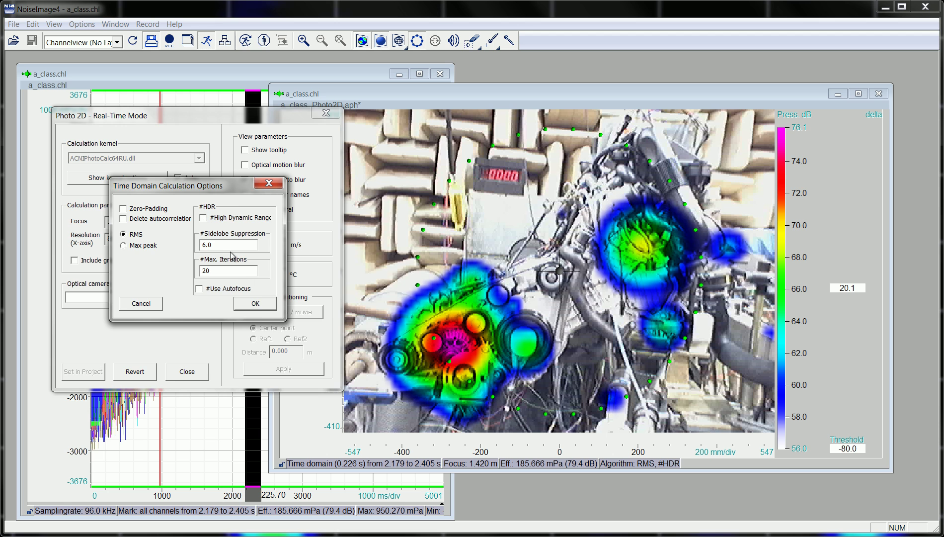
pyautogui.click(256, 303)
pyautogui.click(189, 371)
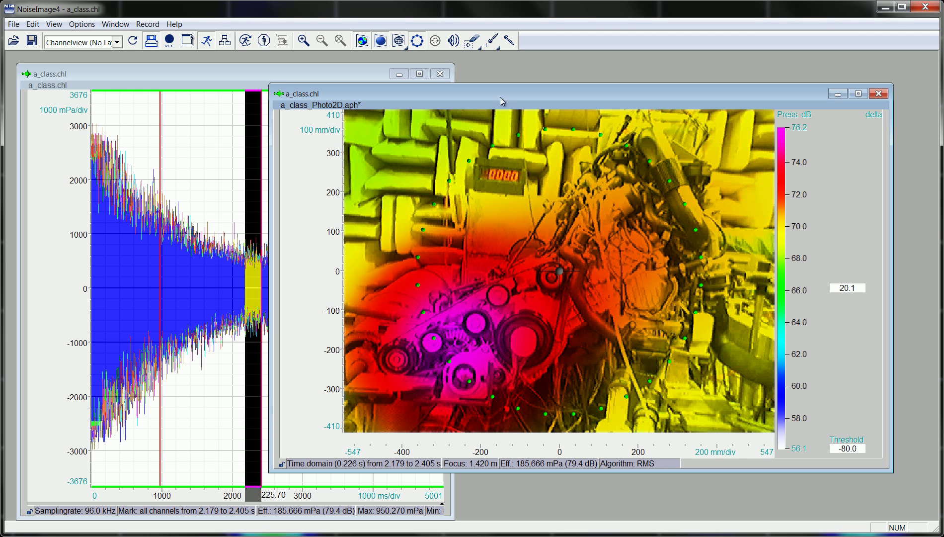
# Step: Enter 5.6 as the new colour-scale delta range
pyautogui.doubleClick(848, 289)
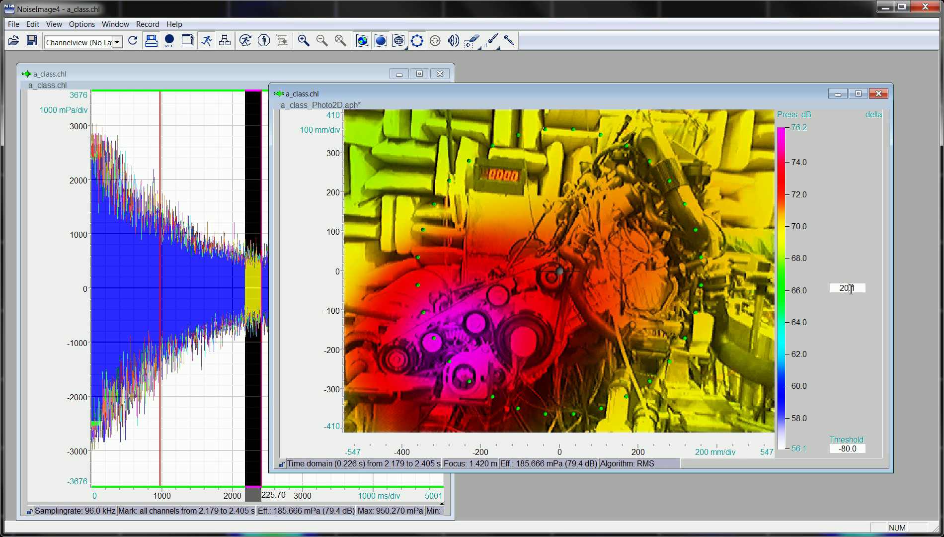
pyautogui.write('5.6')
pyautogui.press('Return')
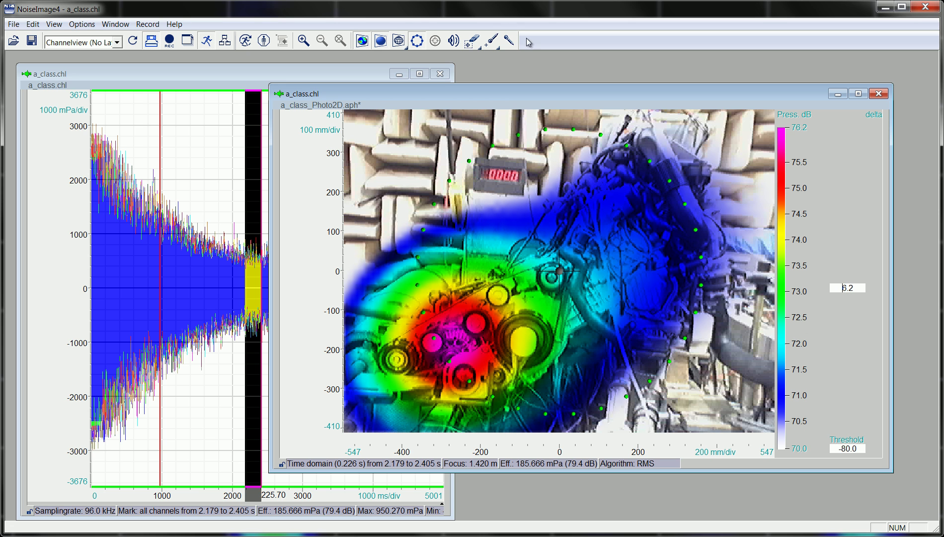